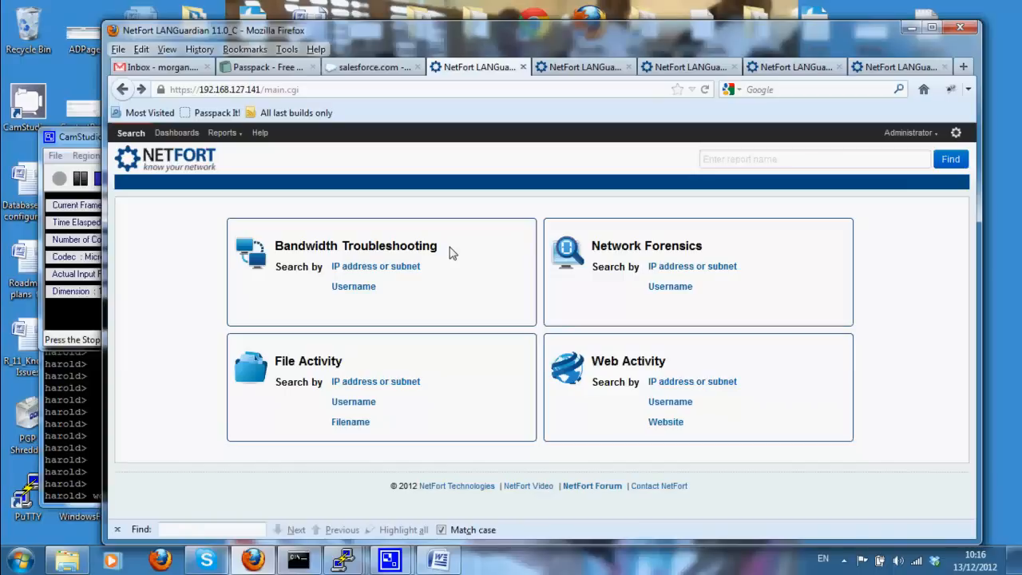
Step: Review the Application Signatures list, checking the Roadmap_2013.docx file, the demo2.netfort.com site, and the Traffic Analysis source and destination addresses
{"action": "left_click", "coordinate": [597, 68]}
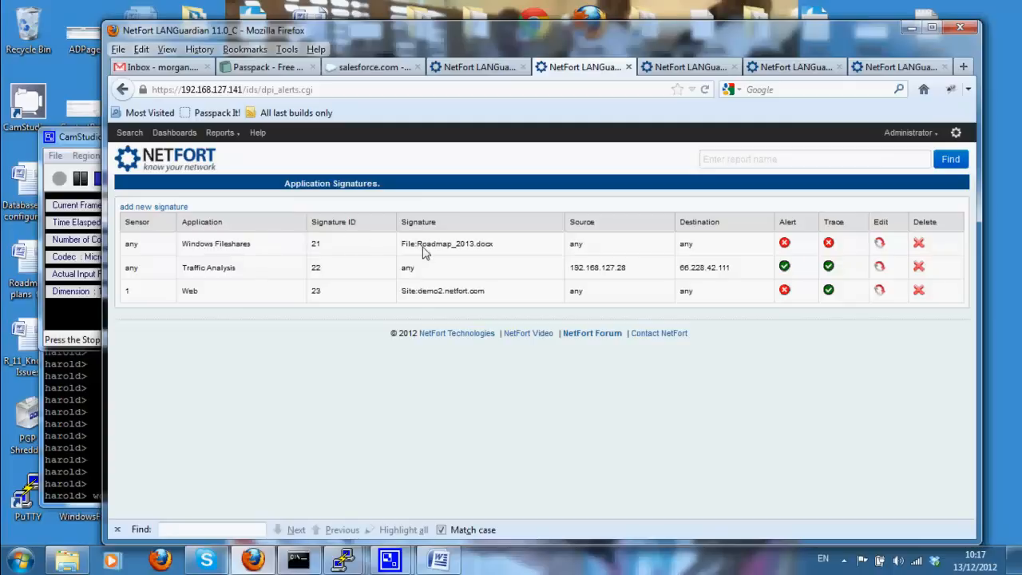
{"action": "left_click_drag", "start_coordinate": [417, 246], "coordinate": [502, 254]}
{"action": "left_click_drag", "start_coordinate": [495, 294], "coordinate": [418, 297]}
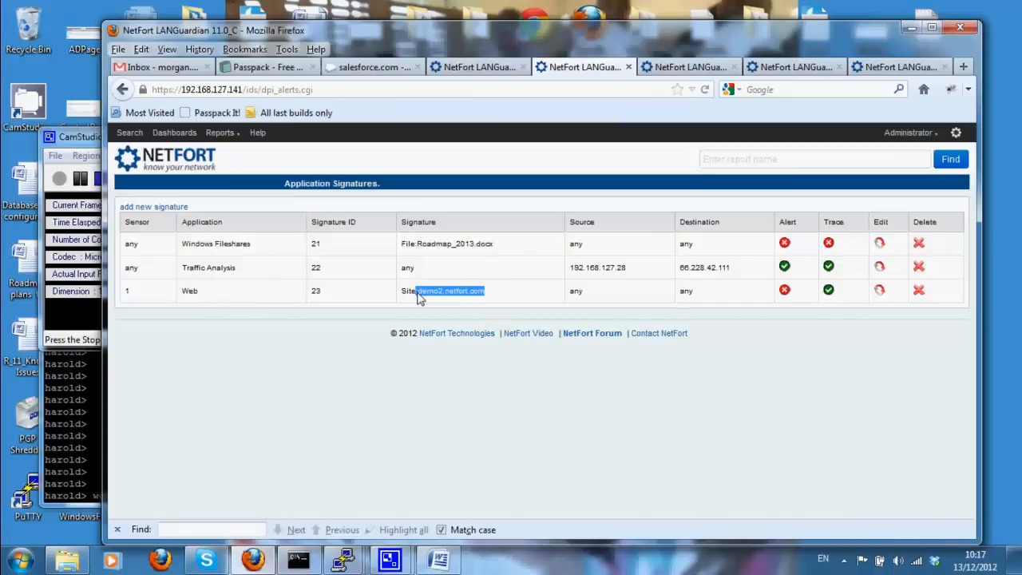
{"action": "left_click", "coordinate": [500, 298]}
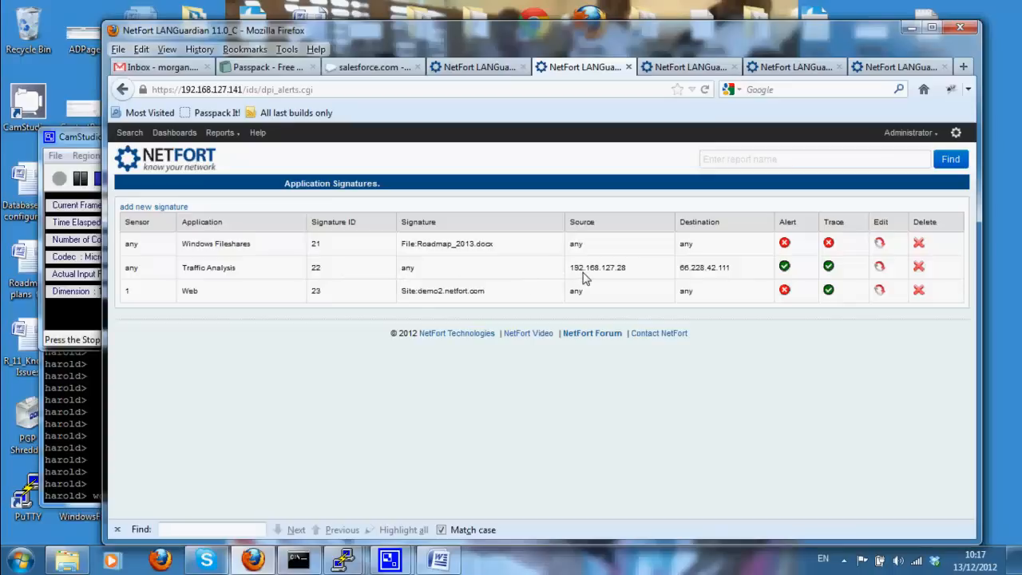
{"action": "left_click_drag", "start_coordinate": [568, 269], "coordinate": [736, 273]}
{"action": "left_click", "coordinate": [665, 275]}
{"action": "left_click", "coordinate": [735, 273]}
{"action": "left_click", "coordinate": [689, 68]}
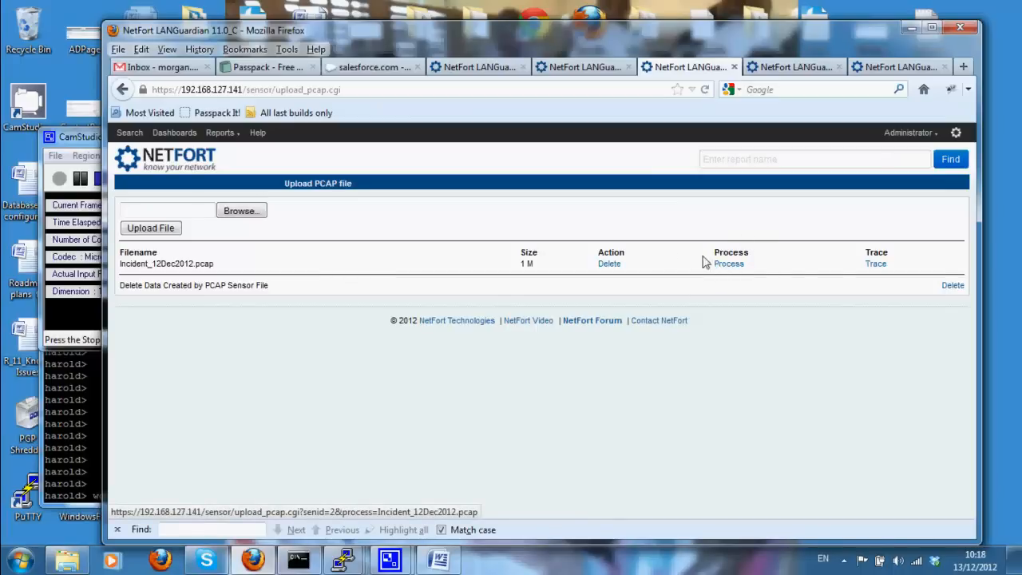
{"action": "left_click", "coordinate": [69, 390]}
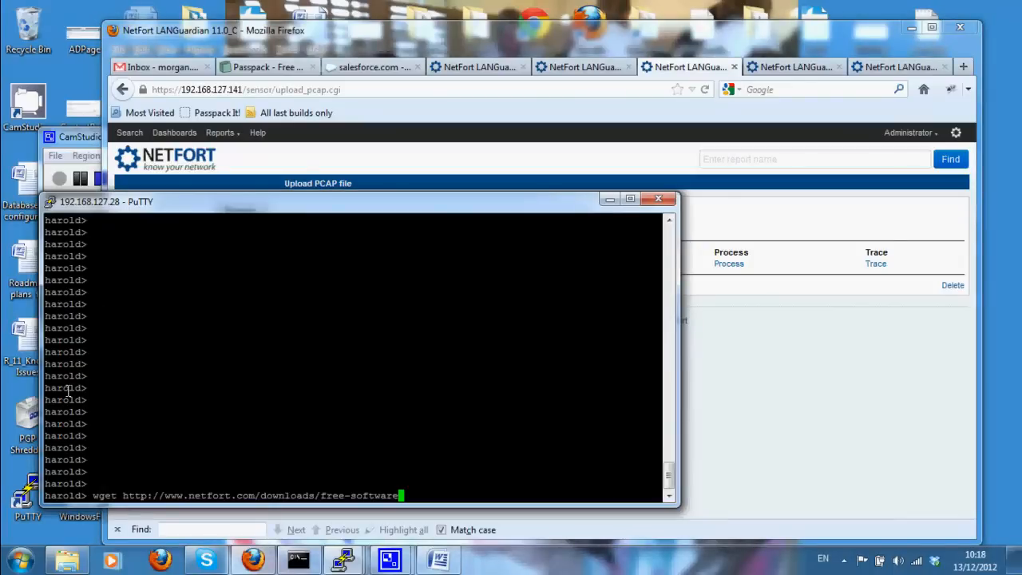
{"action": "key", "text": "Return"}
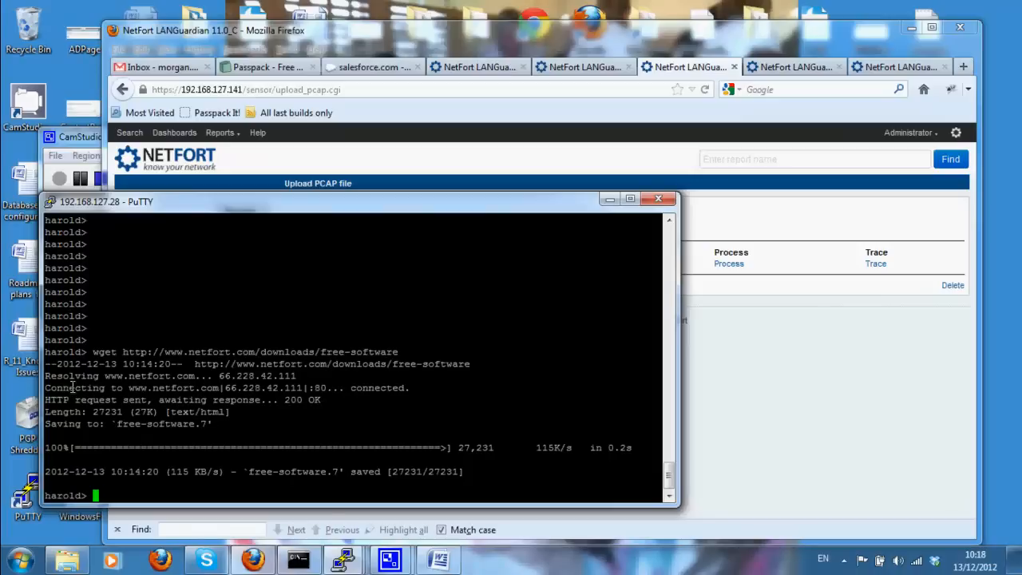
{"action": "left_click", "coordinate": [778, 374]}
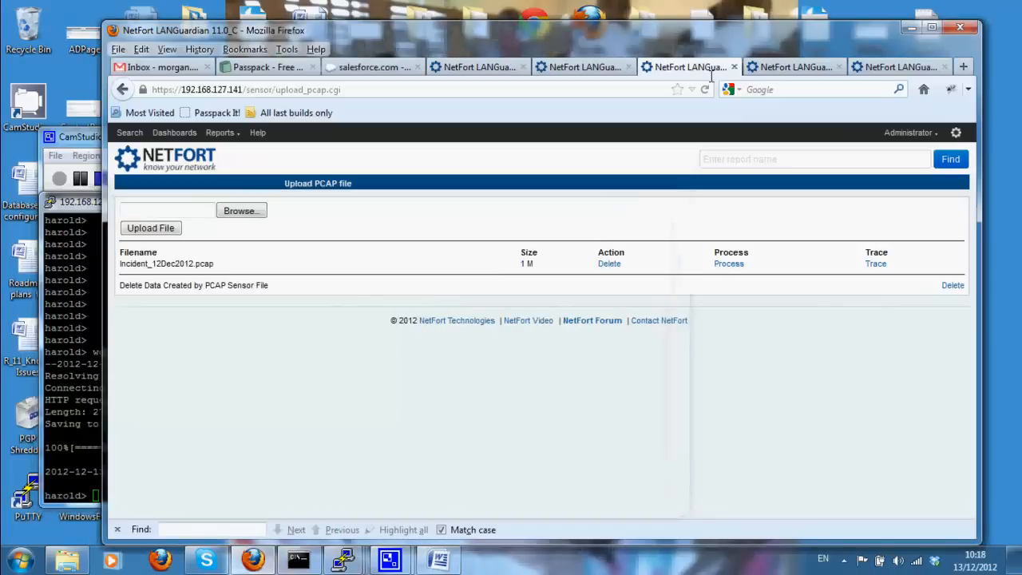
{"action": "key", "text": "F5"}
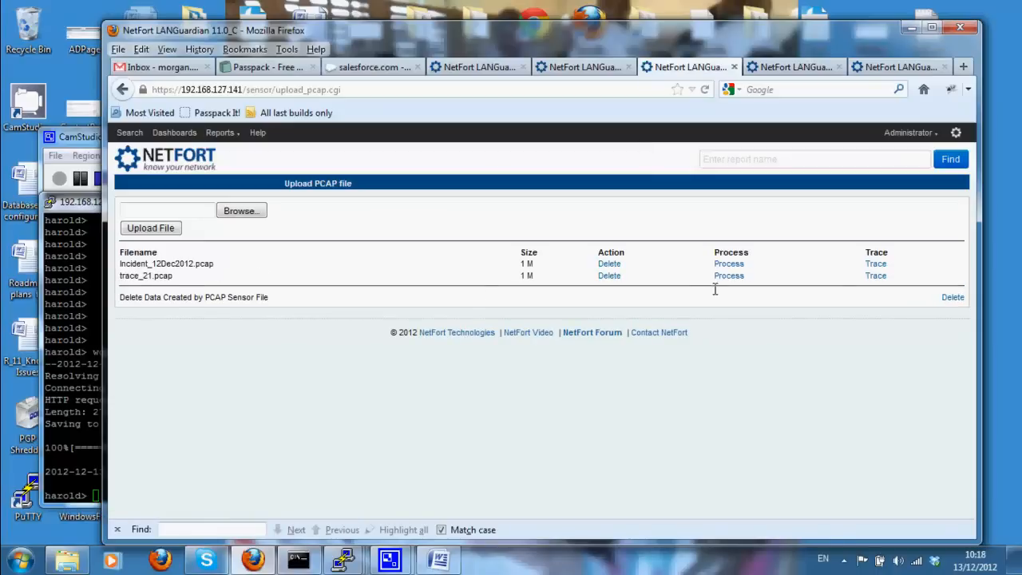
Step: Open the packet trace of trace_21.pcap in a separate browser tab and view it
{"action": "right_click", "coordinate": [875, 278]}
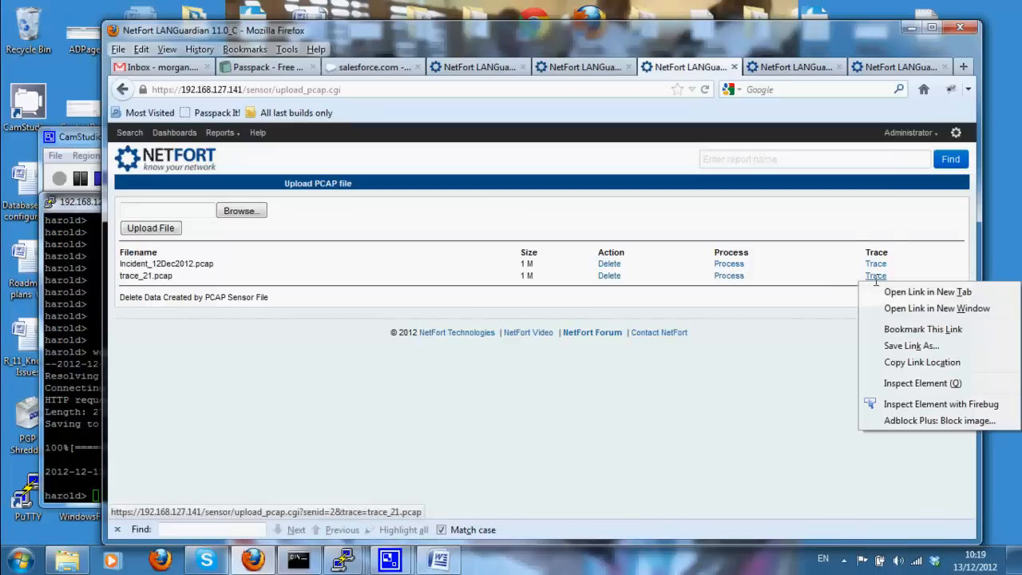
{"action": "left_click", "coordinate": [884, 291]}
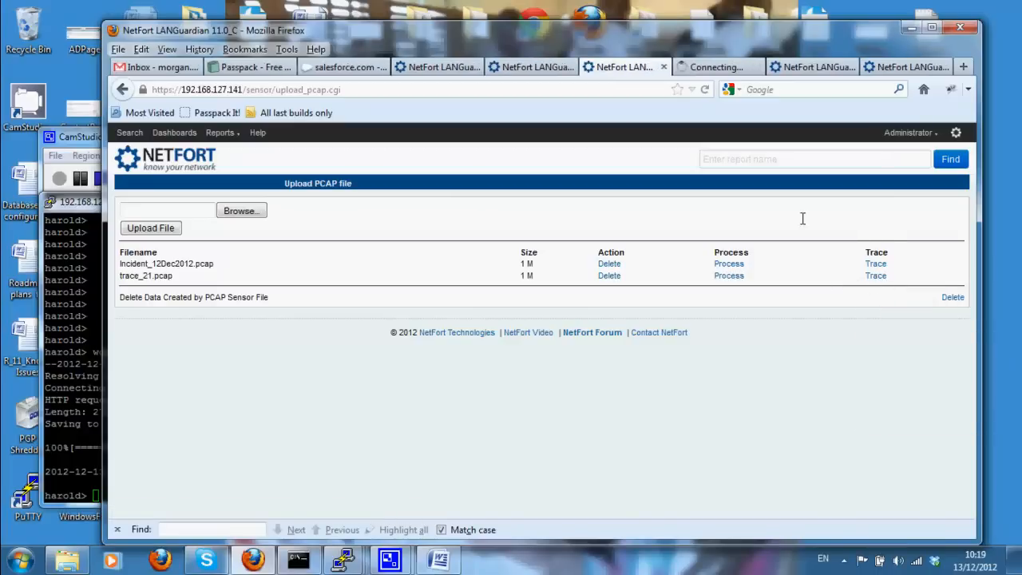
{"action": "left_click", "coordinate": [733, 65]}
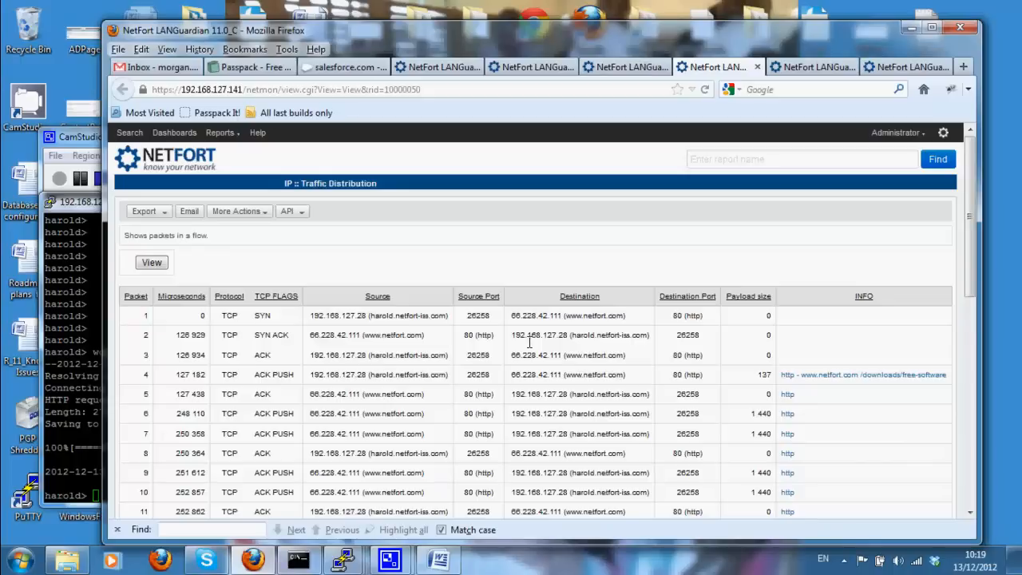
Step: Examine the packets in the traced flow, including the payload size of packet 6
{"action": "left_click", "coordinate": [79, 177]}
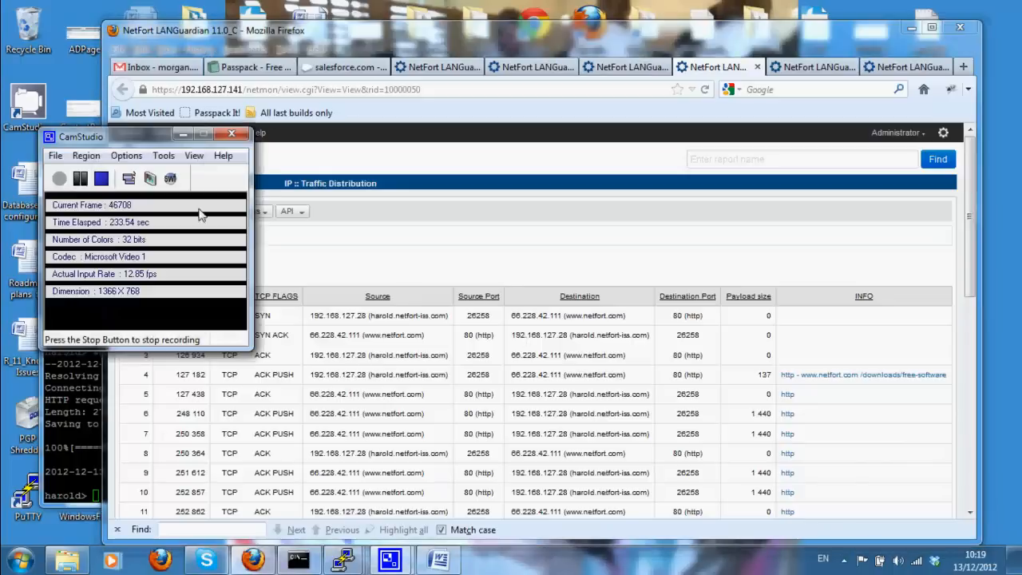
{"action": "left_click", "coordinate": [498, 270]}
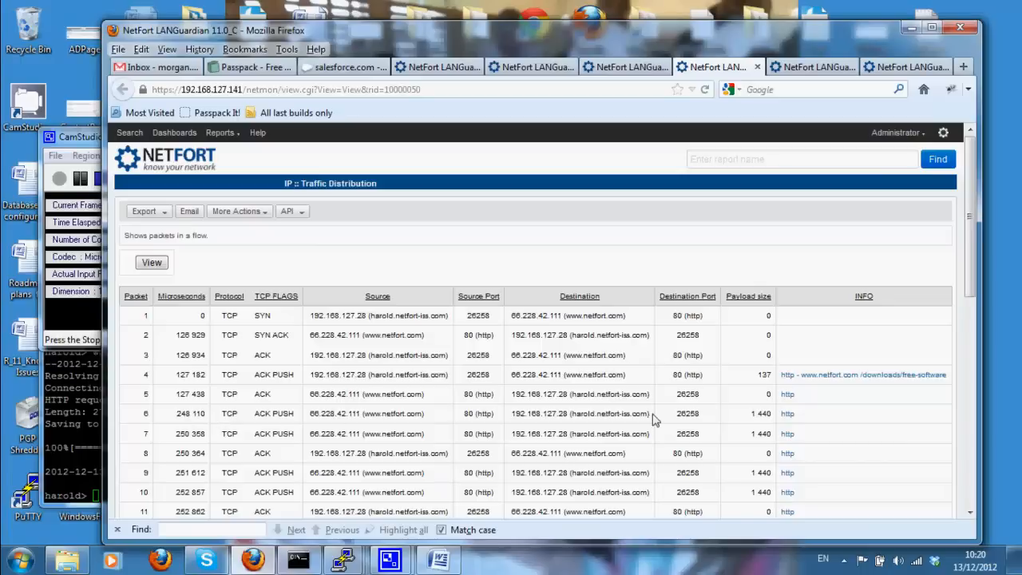
{"action": "left_click_drag", "start_coordinate": [749, 414], "coordinate": [771, 415]}
{"action": "left_click", "coordinate": [74, 172]}
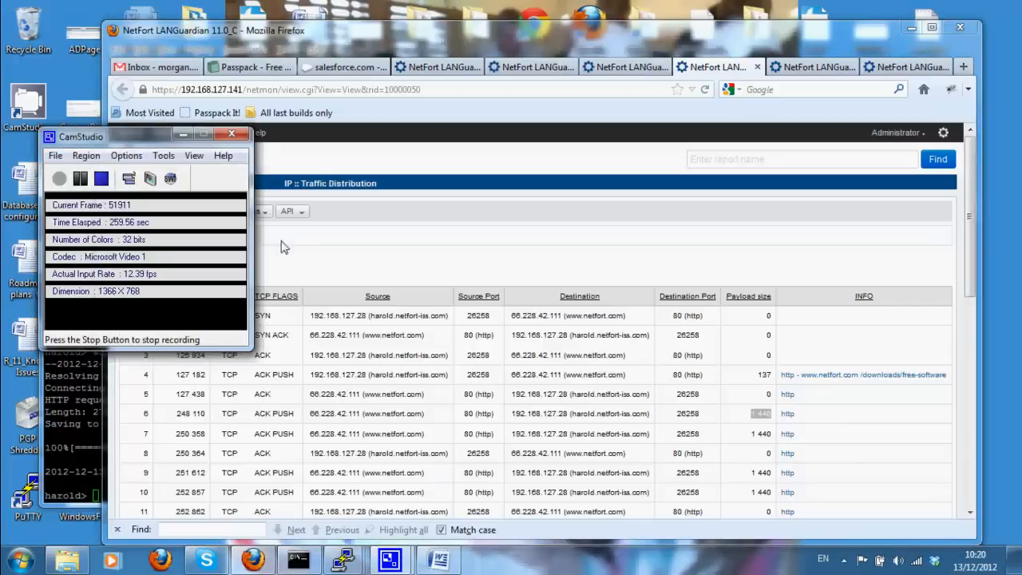
{"action": "left_click", "coordinate": [356, 267]}
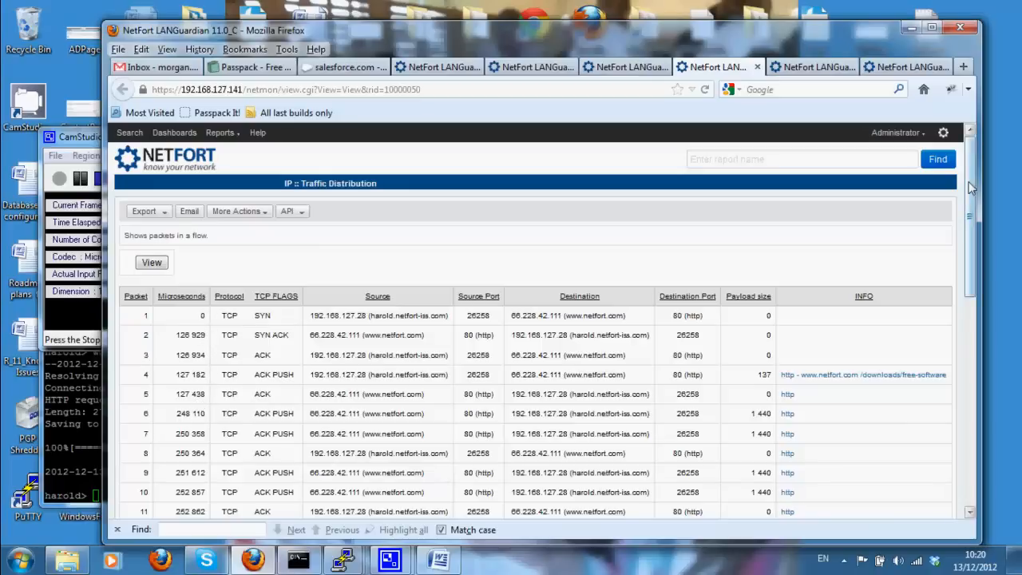
{"action": "left_click_drag", "start_coordinate": [971, 186], "coordinate": [962, 163]}
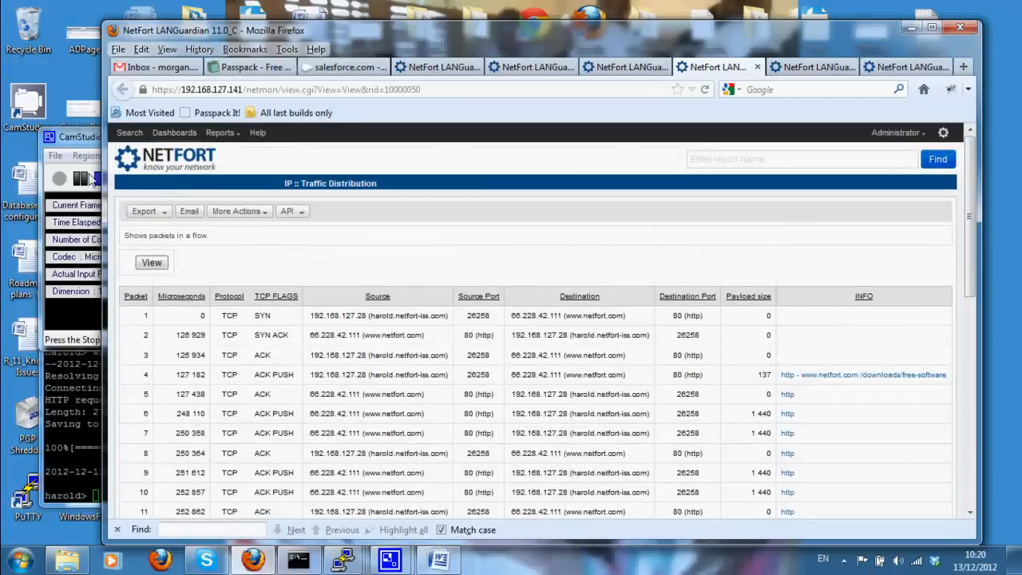
{"action": "left_click", "coordinate": [60, 181]}
{"action": "left_click", "coordinate": [563, 277]}
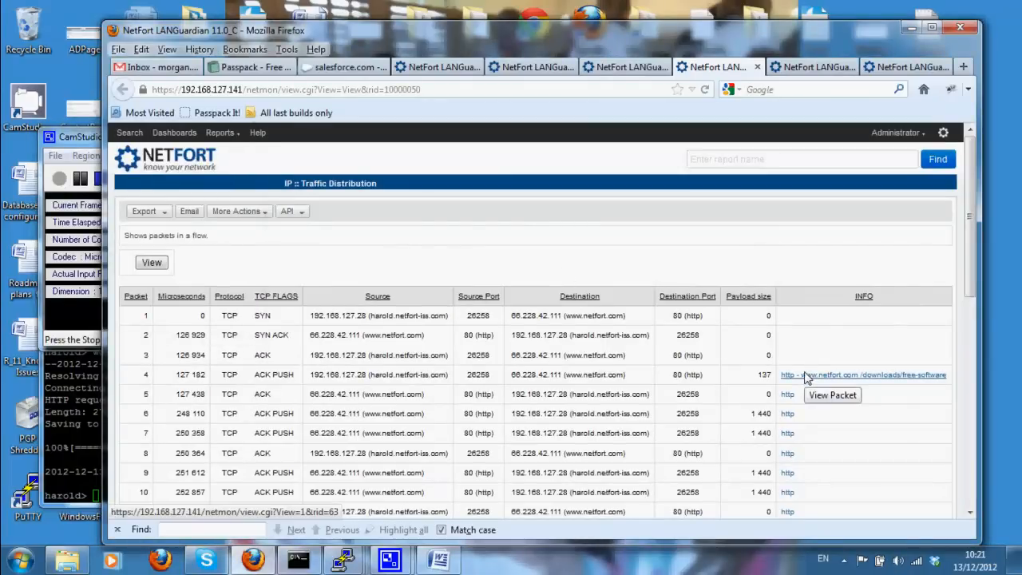
Step: Examine the IDS Raw Packet page, from its IP and TCP headers down to the raw ASCII and hex data
{"action": "left_click", "coordinate": [818, 69]}
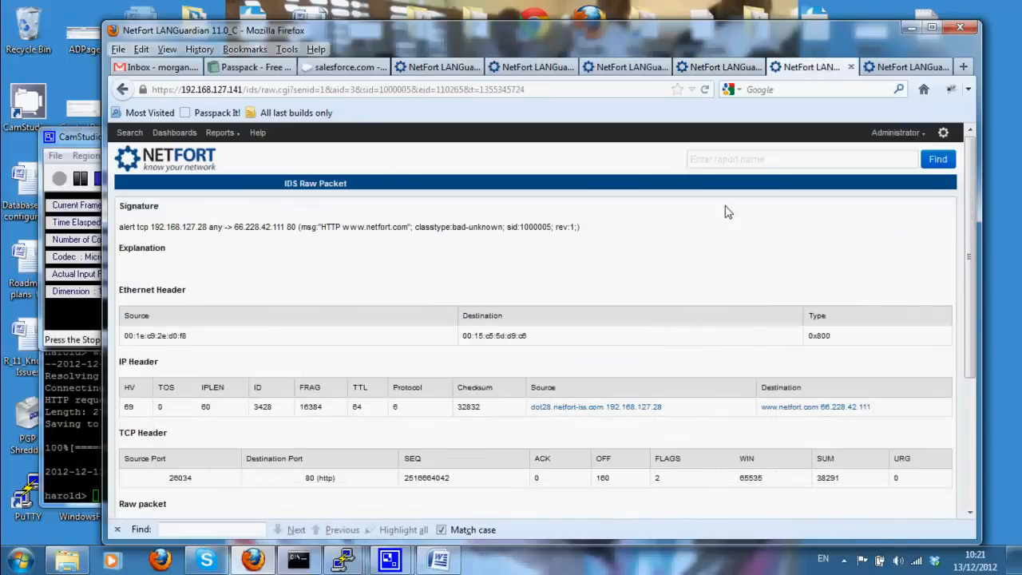
{"action": "left_click_drag", "start_coordinate": [969, 151], "coordinate": [968, 255]}
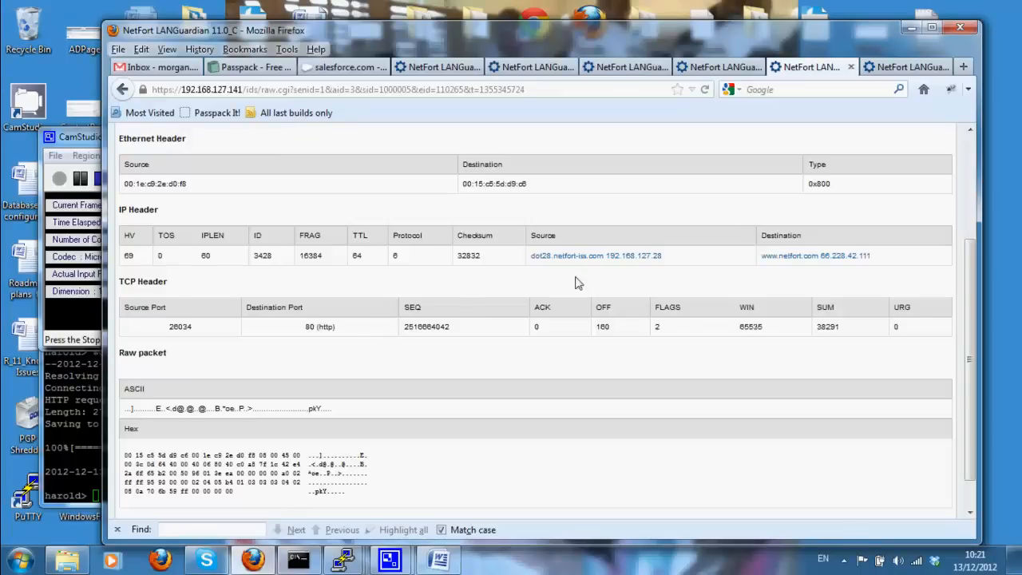
{"action": "left_click", "coordinate": [714, 71]}
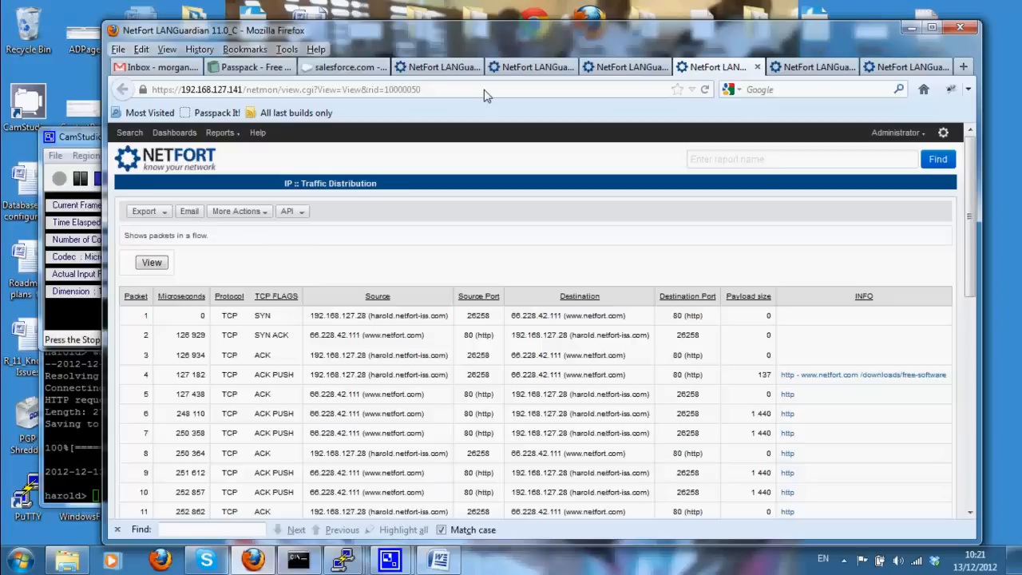
{"action": "left_click", "coordinate": [815, 69]}
Step: Review the IP Flows (with RTT) report, checking the destination subnet filter and the round-trip time of the first flow
{"action": "left_click", "coordinate": [904, 69]}
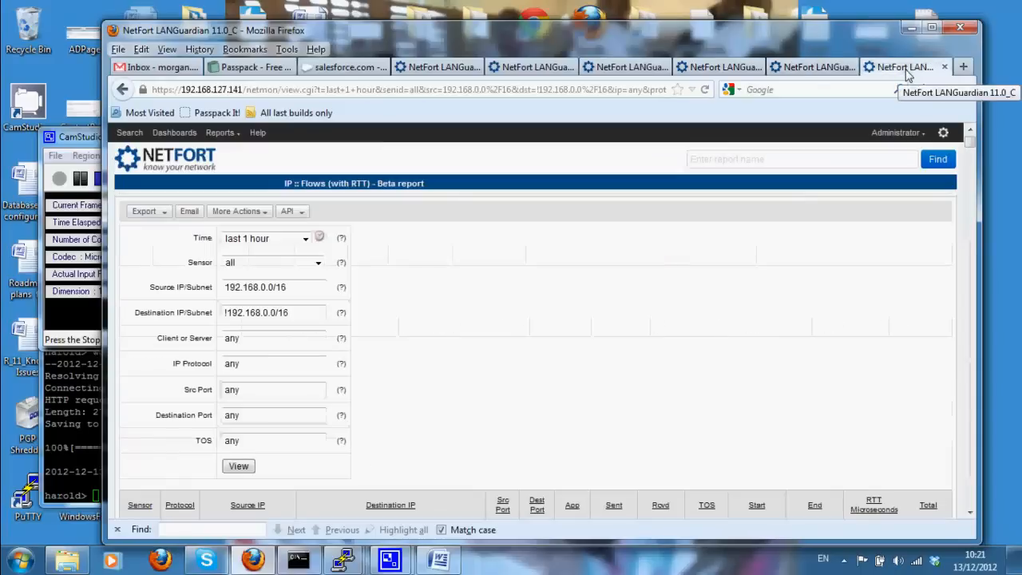
{"action": "double_click", "coordinate": [850, 24]}
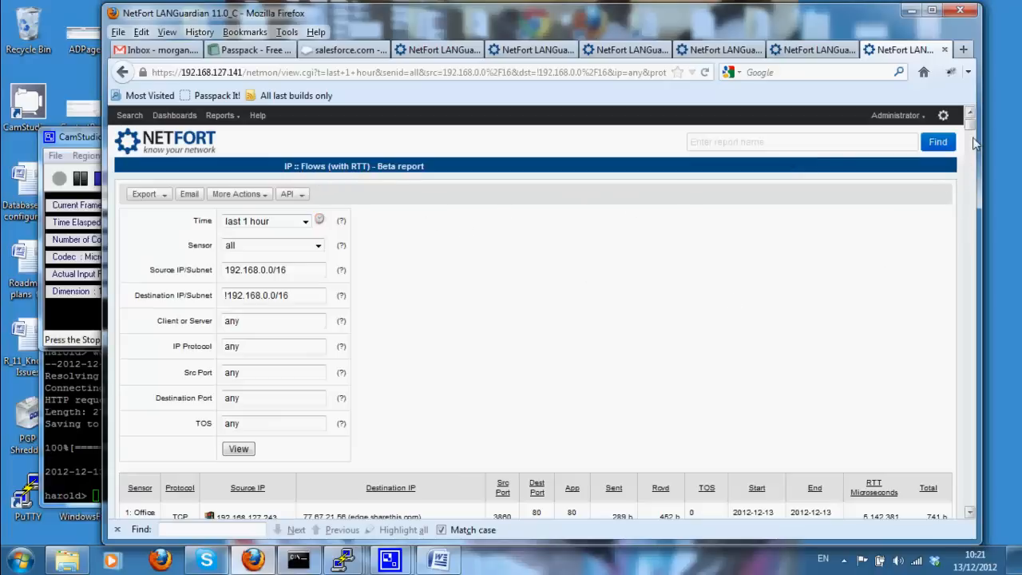
{"action": "left_click", "coordinate": [970, 516]}
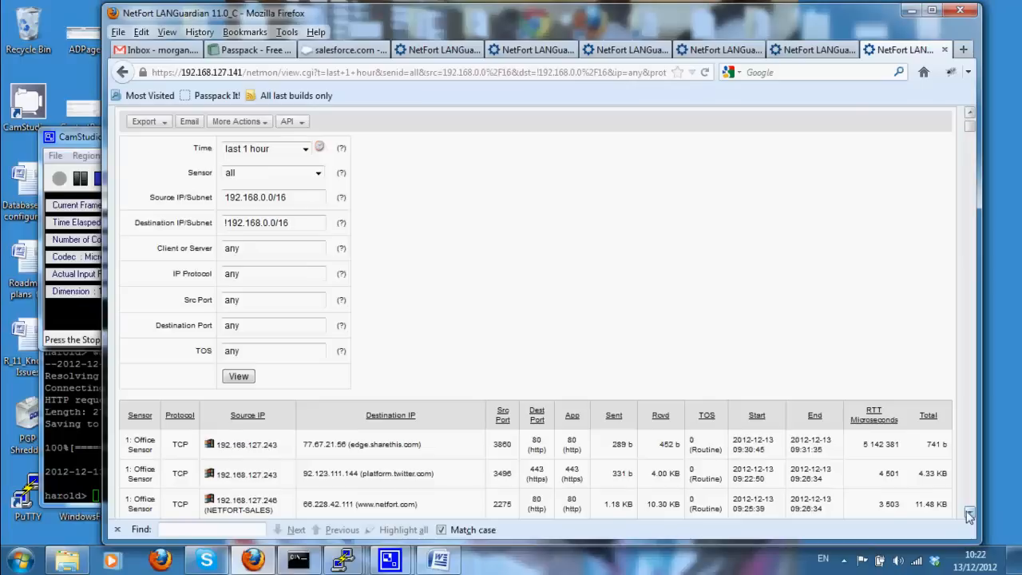
{"action": "left_click_drag", "start_coordinate": [226, 225], "coordinate": [277, 225]}
{"action": "left_click", "coordinate": [295, 225]}
{"action": "left_click_drag", "start_coordinate": [857, 445], "coordinate": [907, 455]}
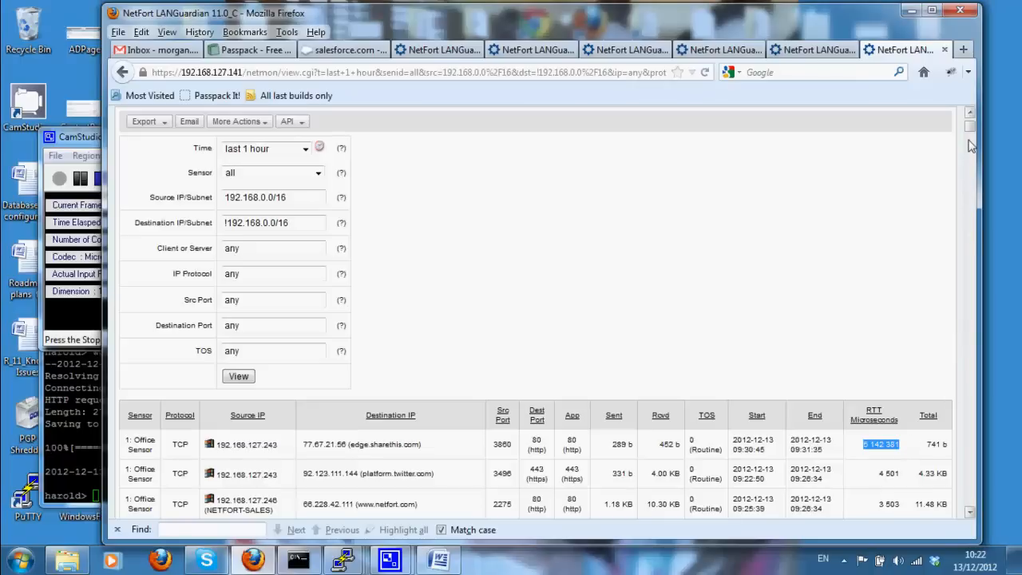
{"action": "left_click_drag", "start_coordinate": [970, 130], "coordinate": [972, 130]}
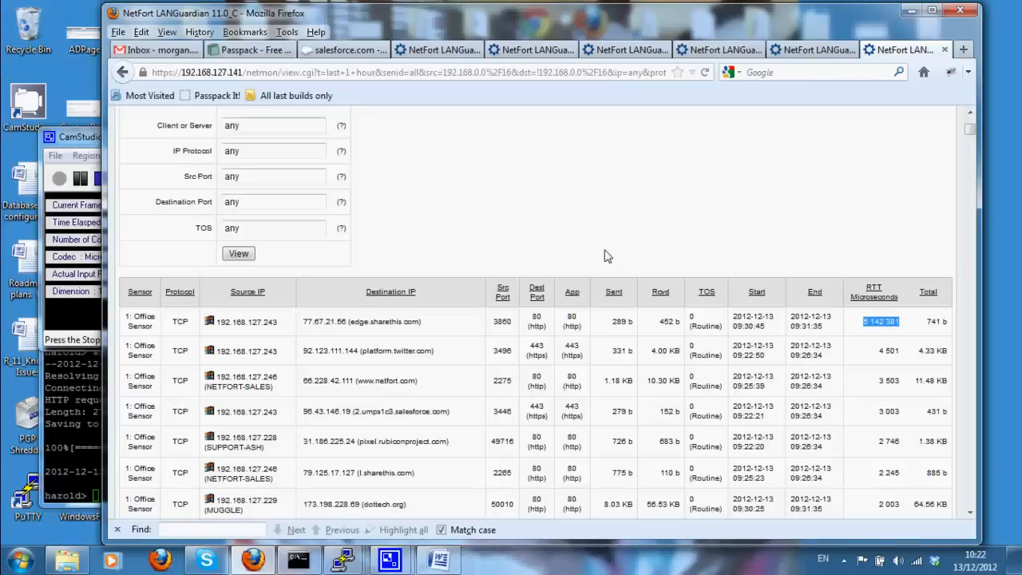
{"action": "left_click", "coordinate": [82, 180]}
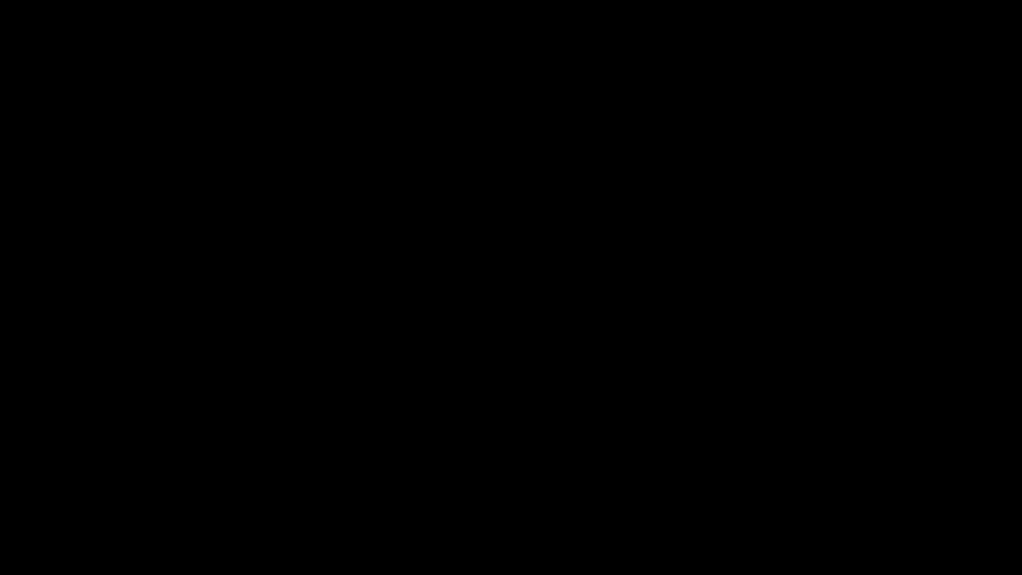